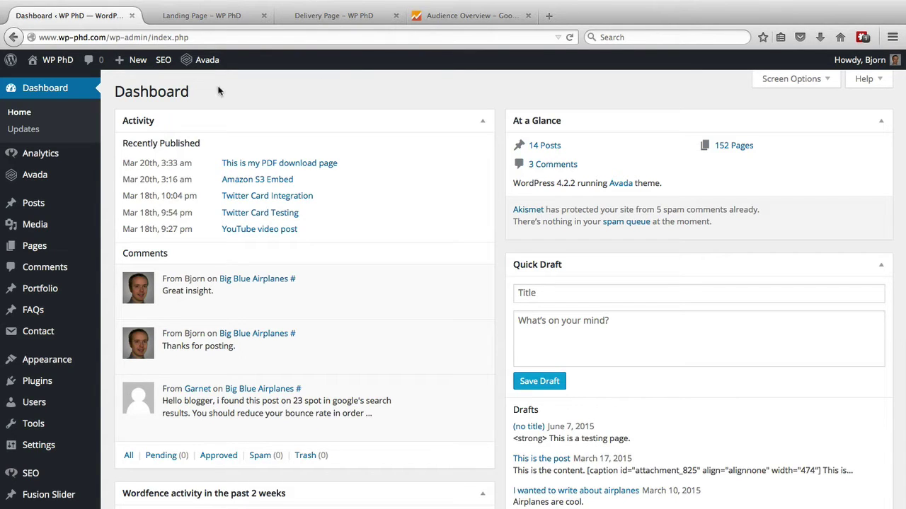
Review the site's landing page with the opt-in and the delivery page it leads to
{"action": "left_click", "coordinate": [205, 17]}
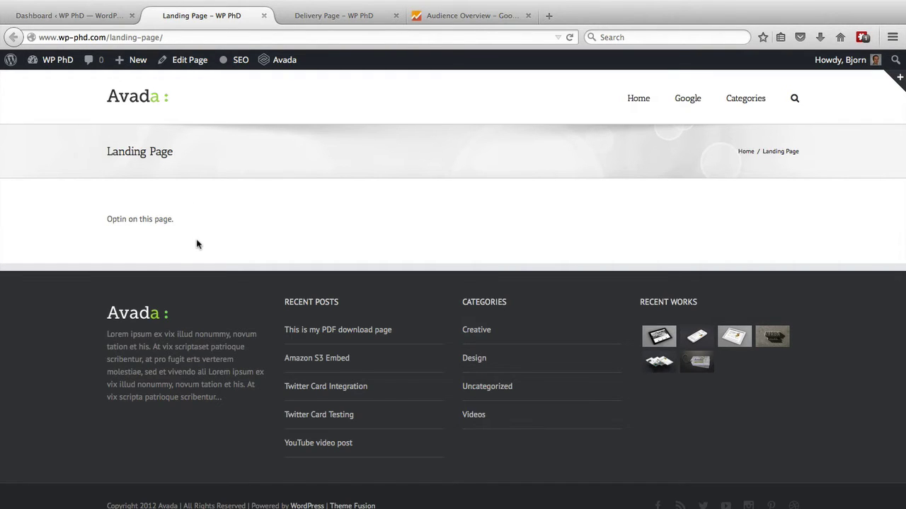
{"action": "left_click", "coordinate": [315, 19]}
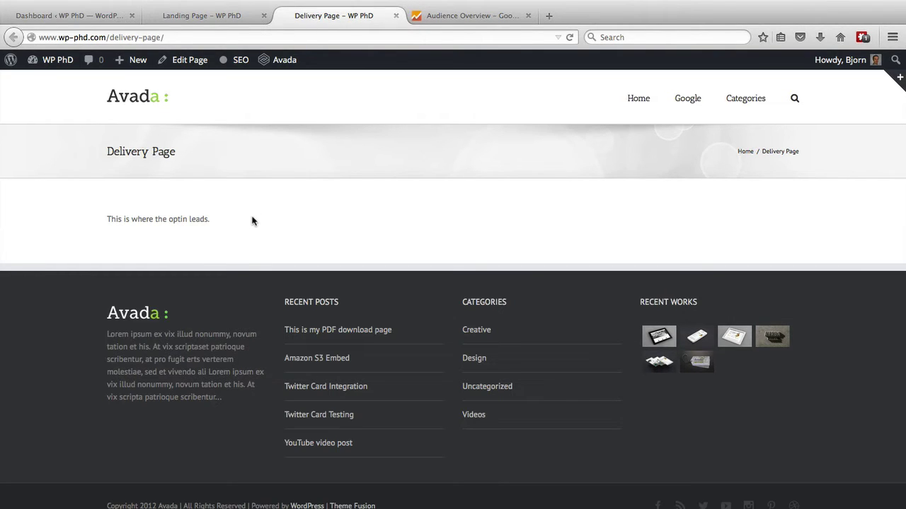
{"action": "left_click", "coordinate": [197, 17]}
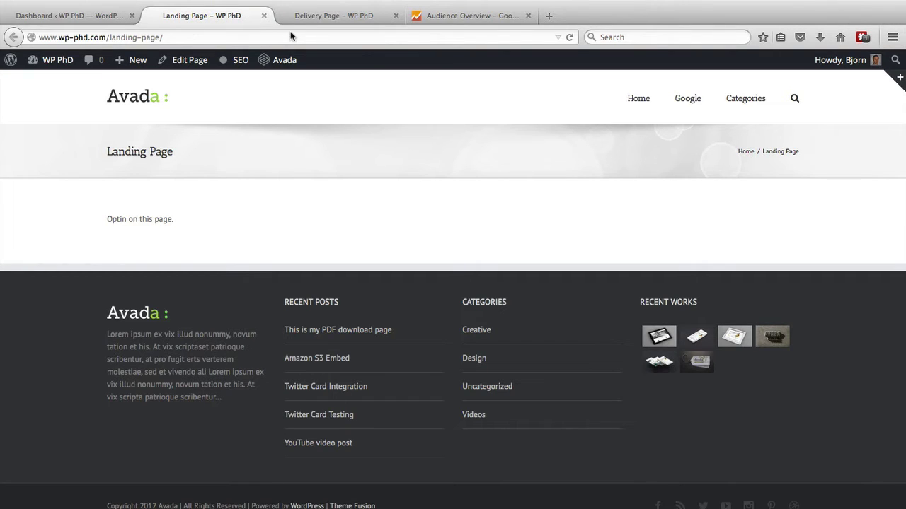
Switch to Google Analytics and open the goals administration for the All Web Site Data view of WP-PhD
{"action": "left_click", "coordinate": [449, 17]}
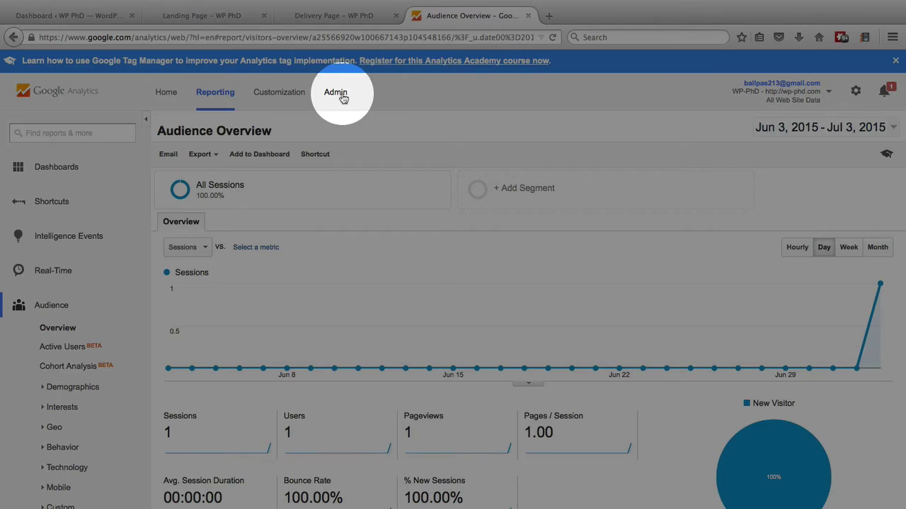
{"action": "left_click", "coordinate": [342, 94]}
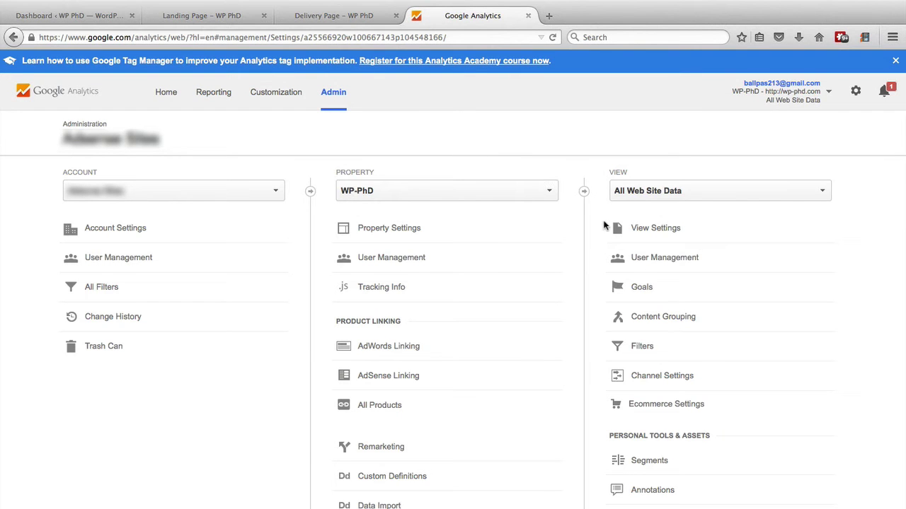
{"action": "left_click", "coordinate": [660, 291]}
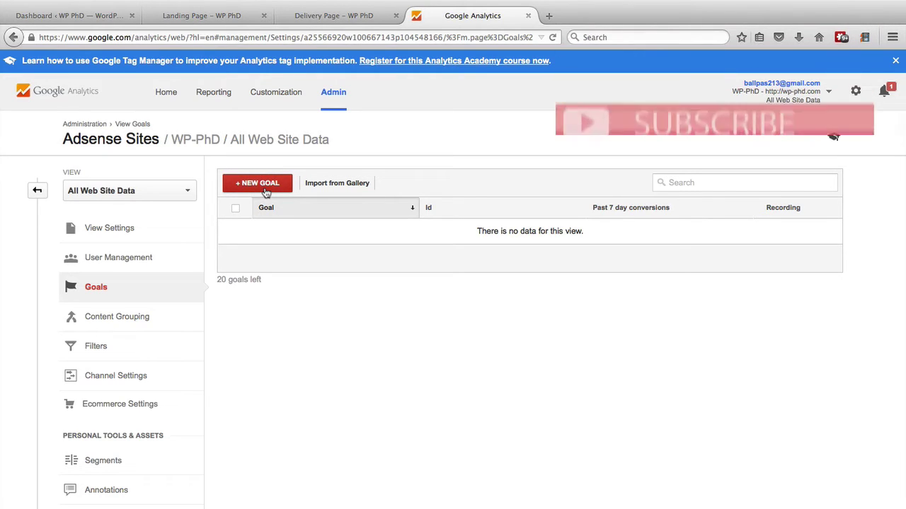
Start a new goal based on the Sign up engagement template and continue to its description
{"action": "left_click", "coordinate": [266, 188]}
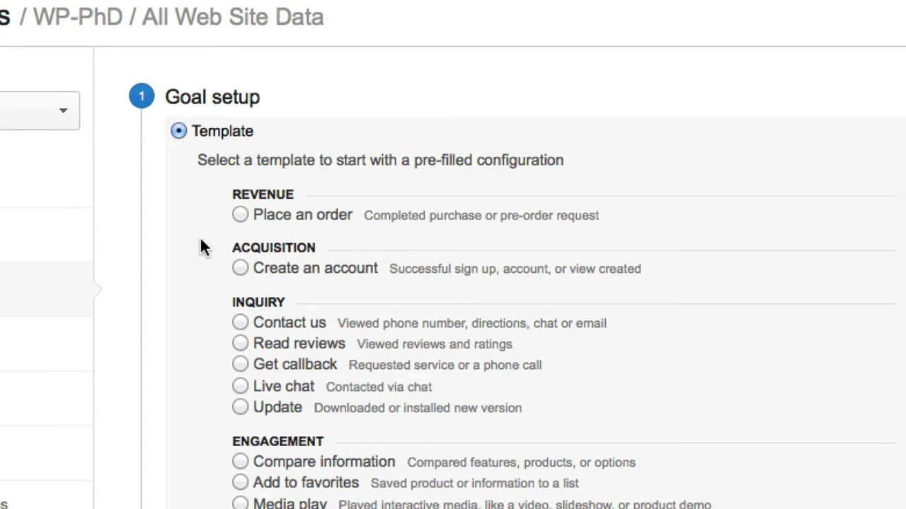
{"action": "scroll", "coordinate": [202, 246], "scroll_direction": "down", "scroll_amount": 5}
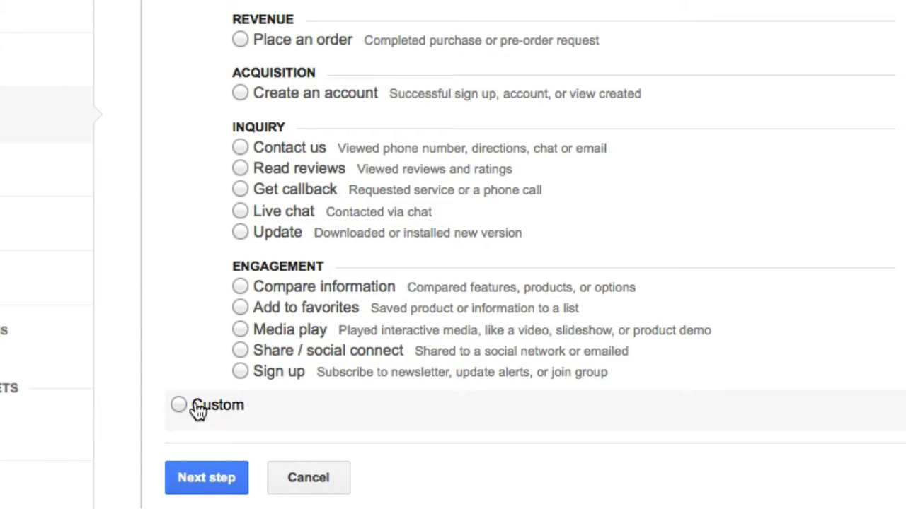
{"action": "left_click", "coordinate": [239, 371]}
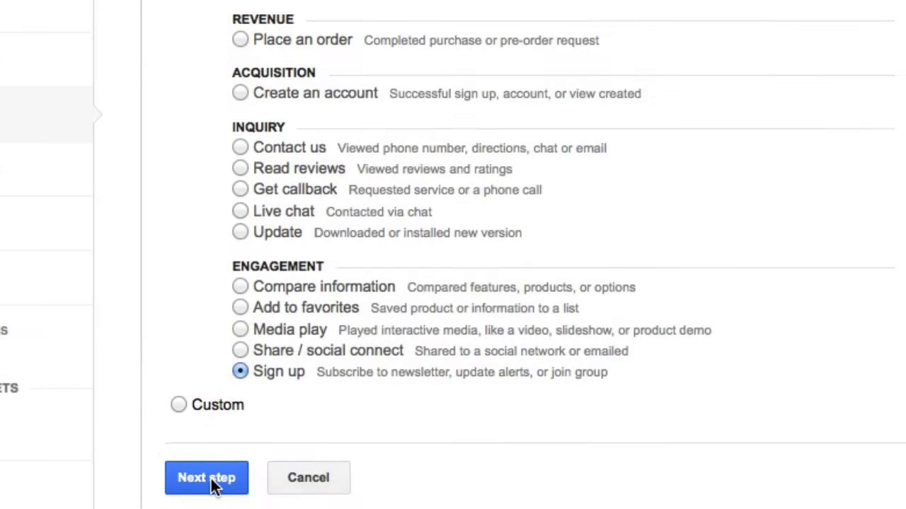
{"action": "left_click", "coordinate": [206, 481]}
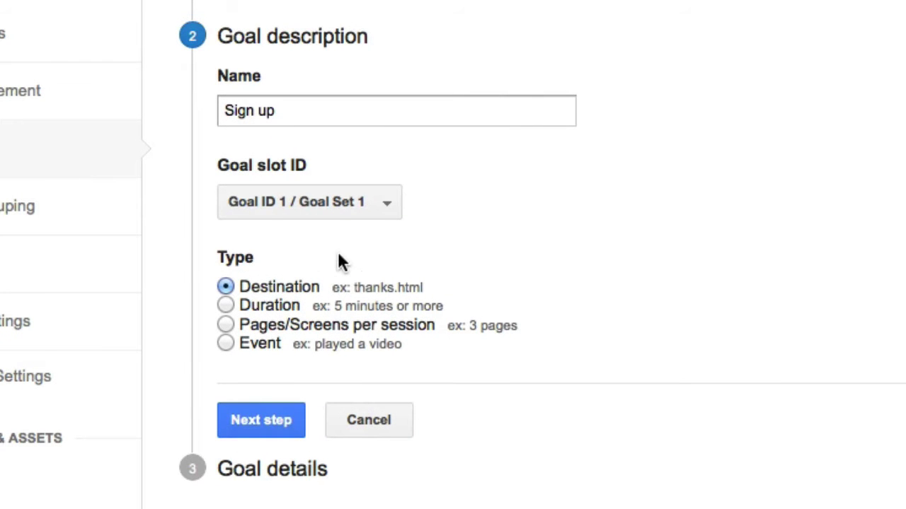
Replace the goal name with Demo Site Optin
{"action": "left_click", "coordinate": [291, 113]}
{"action": "left_click_drag", "start_coordinate": [291, 114], "coordinate": [193, 119]}
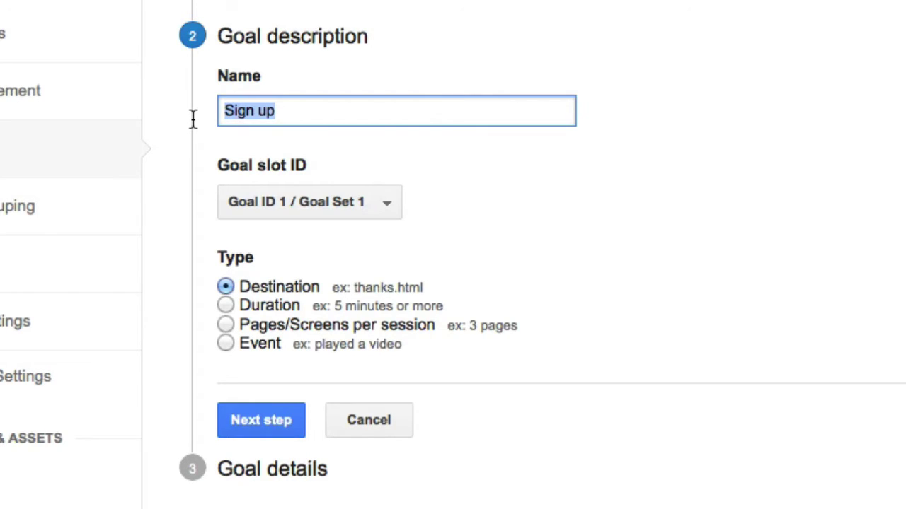
{"action": "type", "text": "Demo Sit"}
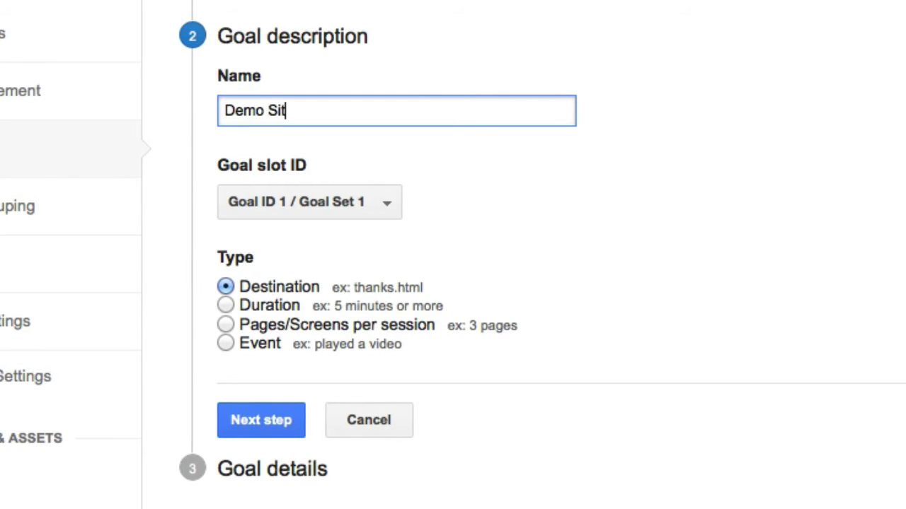
{"action": "type", "text": "e Optin"}
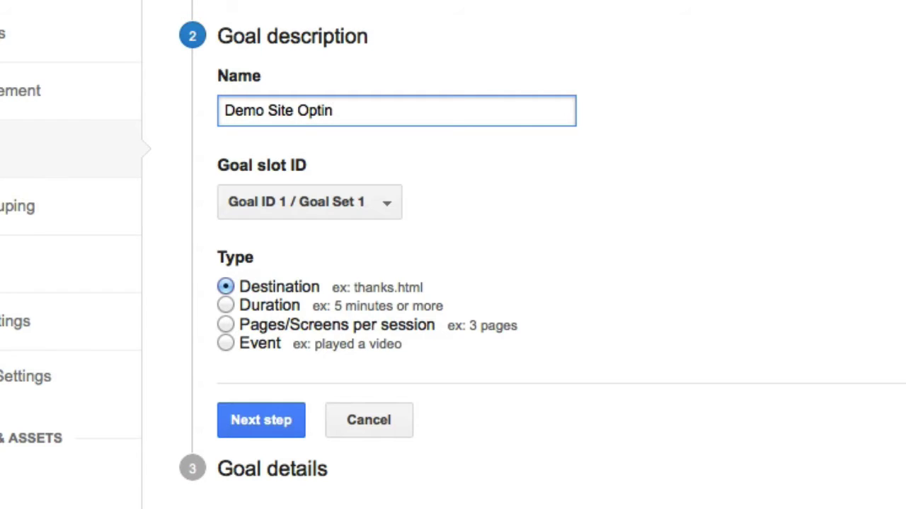
Look through the available goal slot IDs and goal sets without changing the selection
{"action": "left_click", "coordinate": [351, 212]}
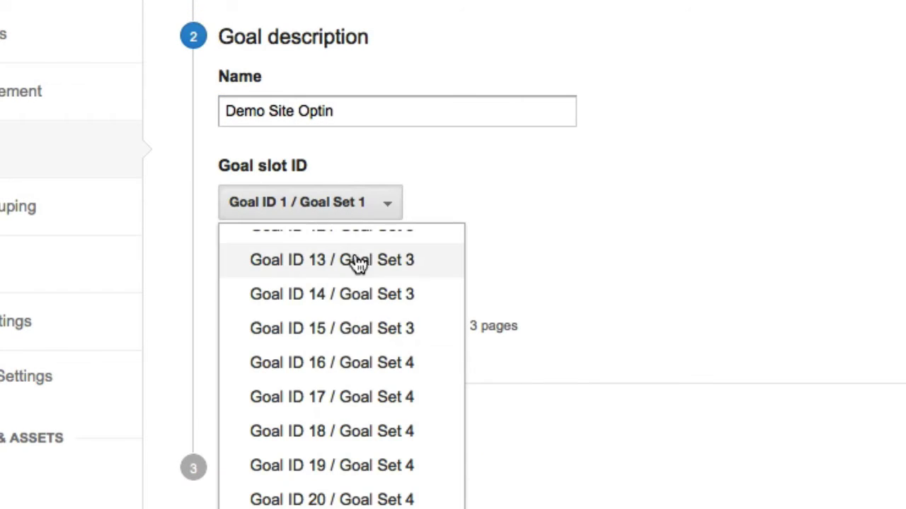
{"action": "scroll", "coordinate": [394, 313], "scroll_direction": "up", "scroll_amount": 6}
{"action": "scroll", "coordinate": [342, 297], "scroll_direction": "up", "scroll_amount": 1}
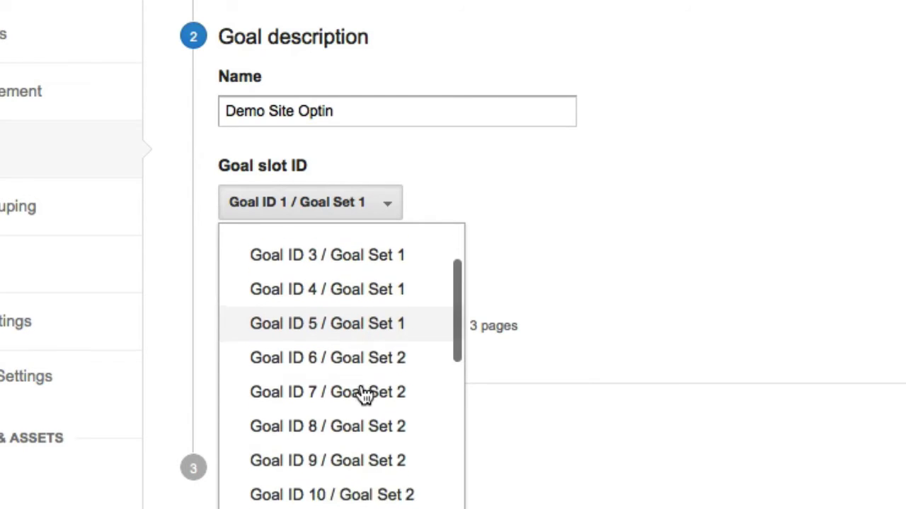
{"action": "scroll", "coordinate": [364, 394], "scroll_direction": "down", "scroll_amount": 5}
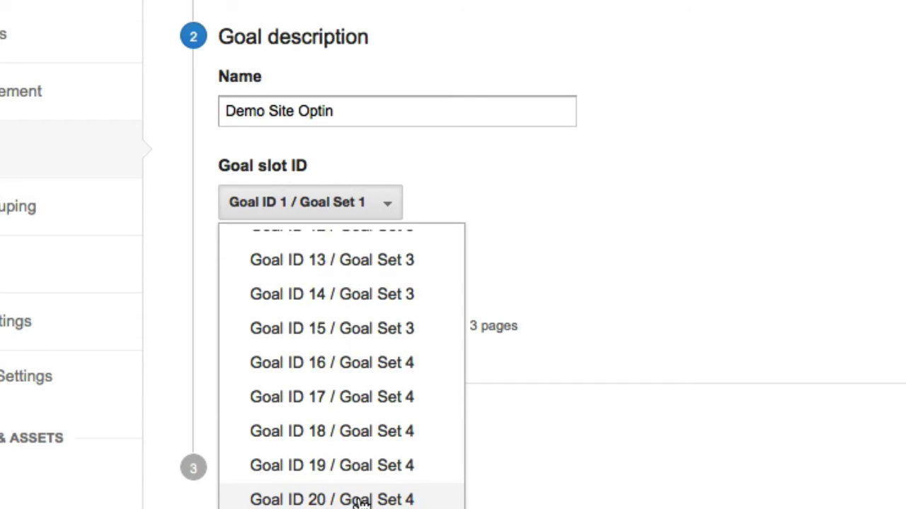
{"action": "left_click", "coordinate": [586, 214]}
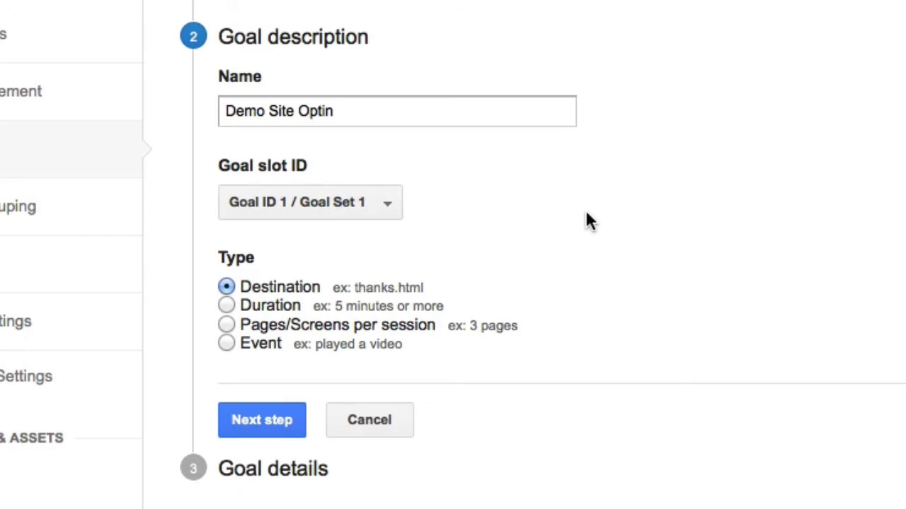
Discard the unsaved goal and check the view list in the administration for the option to create a new view
{"action": "left_click", "coordinate": [334, 92]}
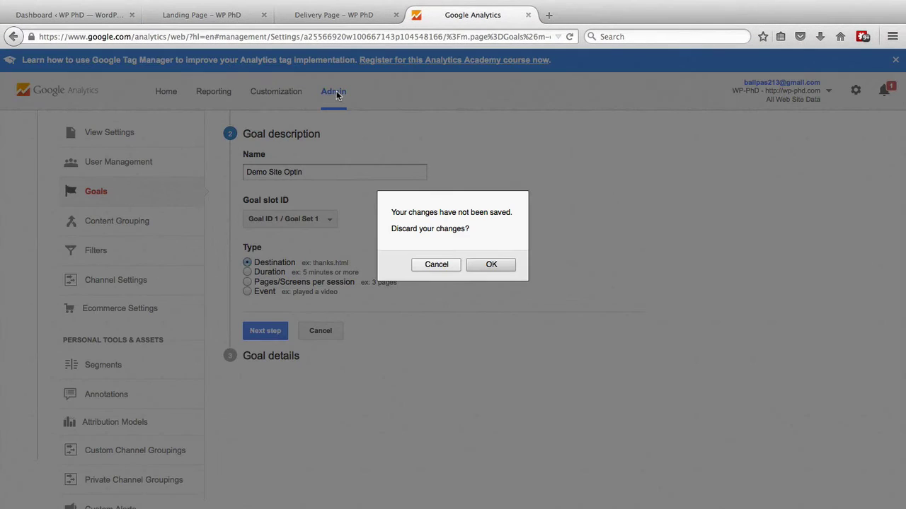
{"action": "left_click", "coordinate": [490, 264]}
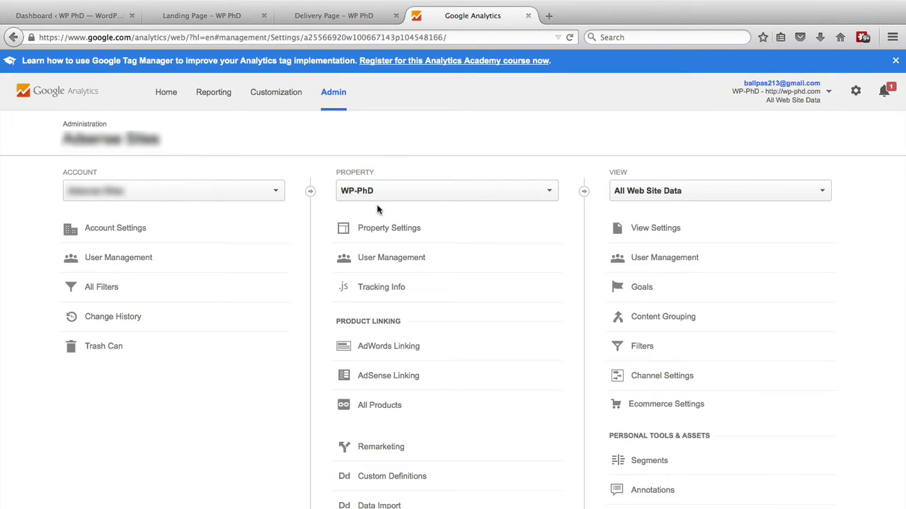
{"action": "left_click", "coordinate": [652, 189]}
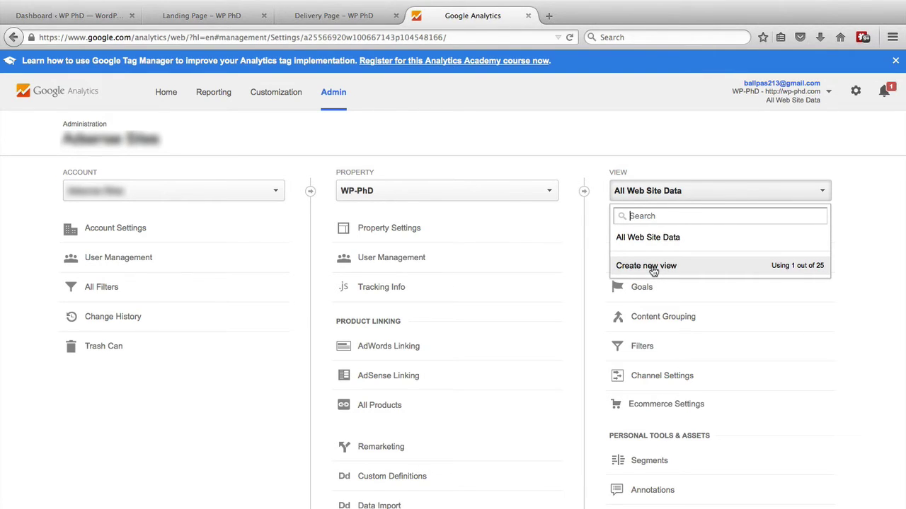
{"action": "left_click", "coordinate": [794, 314]}
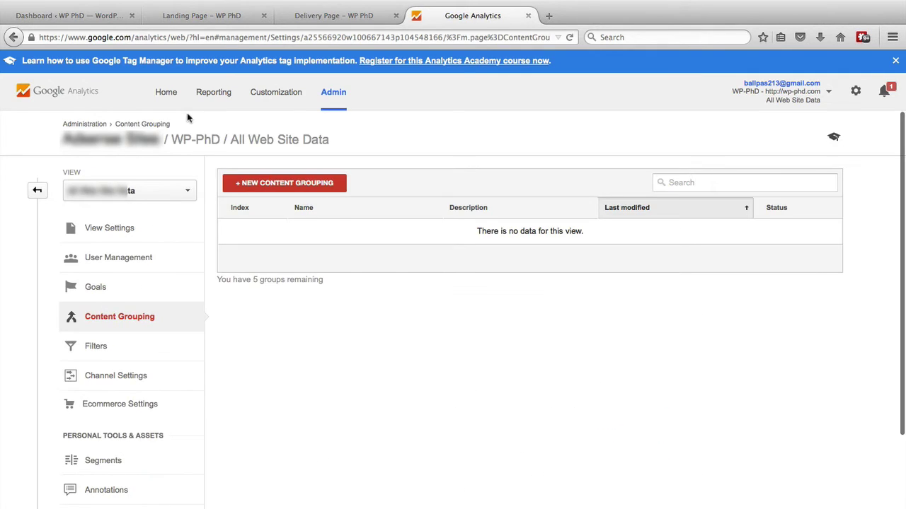
{"action": "left_click", "coordinate": [14, 37]}
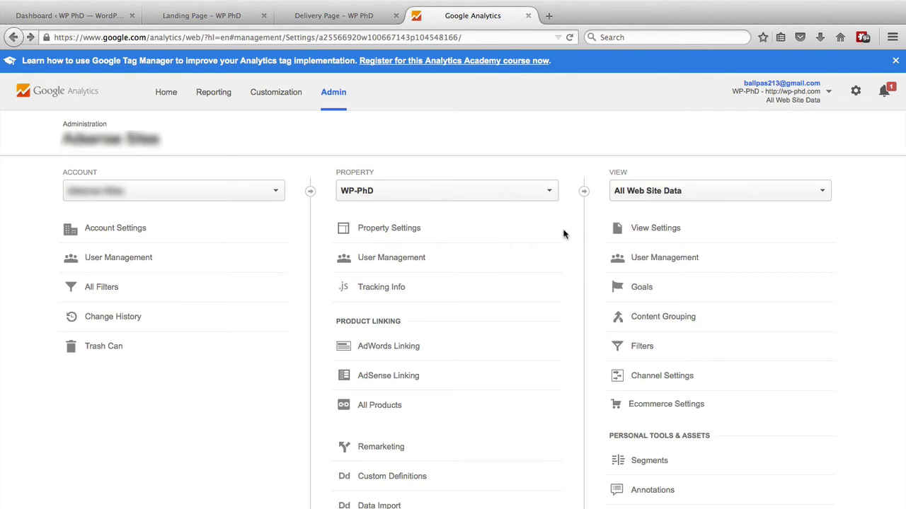
Begin a new goal for the All Web Site Data view using the Sign up template
{"action": "left_click", "coordinate": [665, 288]}
{"action": "left_click", "coordinate": [262, 182]}
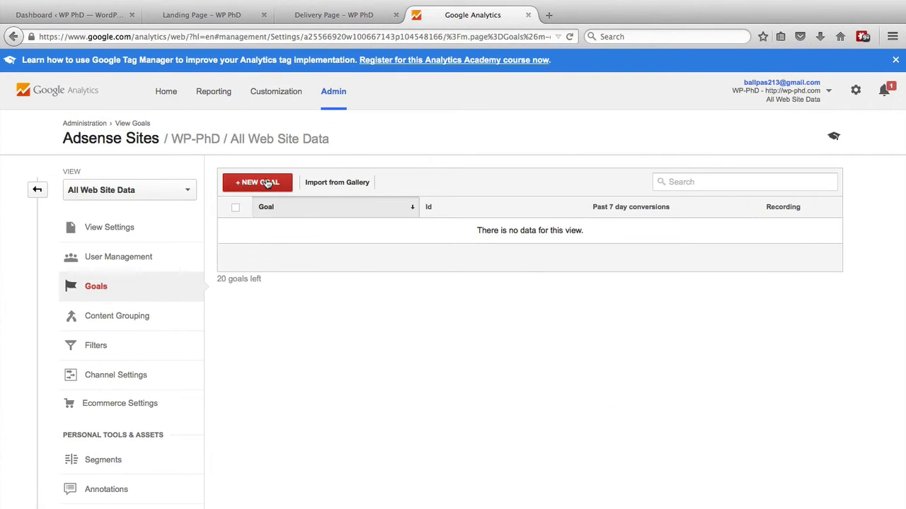
{"action": "left_click", "coordinate": [283, 425]}
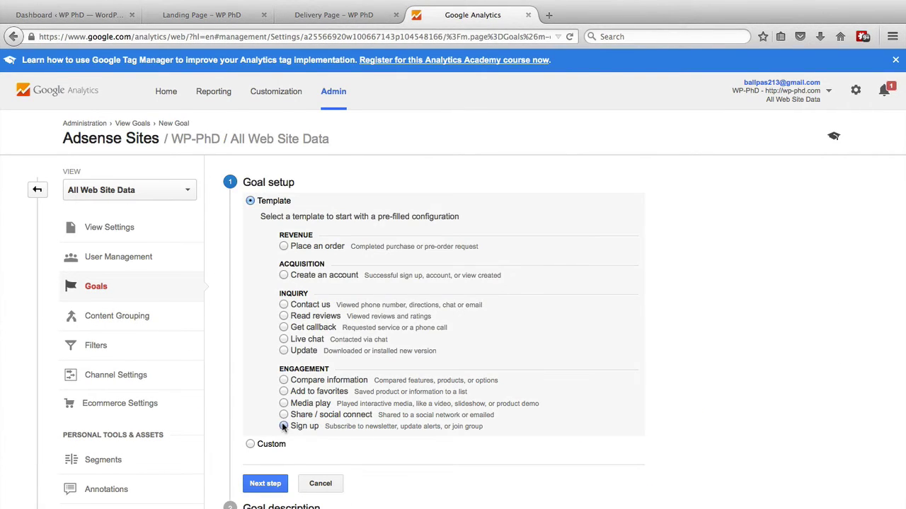
{"action": "left_click", "coordinate": [265, 483]}
Name the goal Demo Site Optin, keeping the Destination type, and proceed to the goal details
{"action": "scroll", "coordinate": [218, 370], "scroll_direction": "down", "scroll_amount": 1}
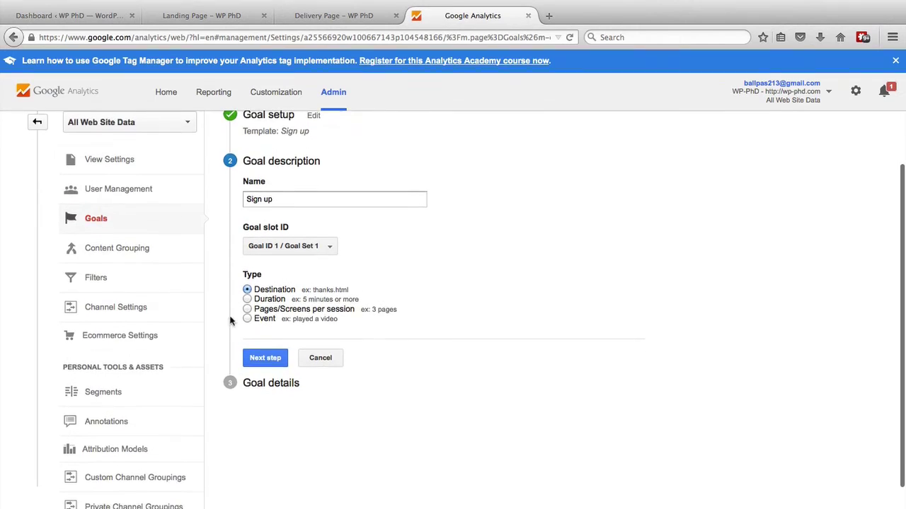
{"action": "triple_click", "coordinate": [287, 194]}
{"action": "type", "text": "Demo Site Optin"}
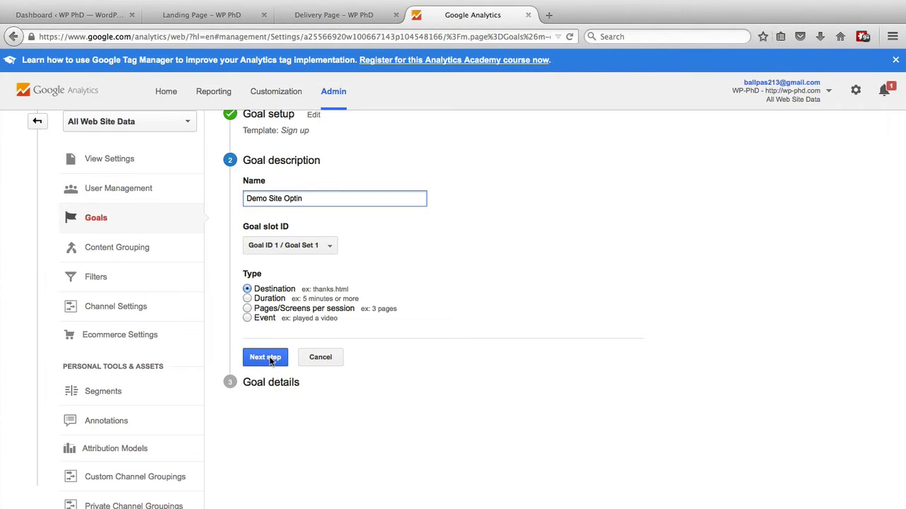
{"action": "left_click", "coordinate": [187, 465]}
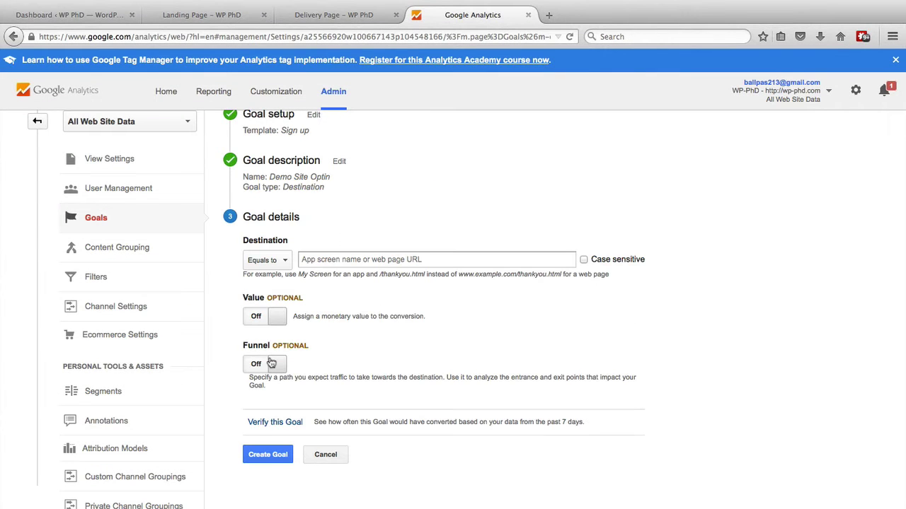
Copy the delivery page's URL into the goal destination and shorten it to /delivery-page/
{"action": "scroll", "coordinate": [218, 299], "scroll_direction": "down", "scroll_amount": 1}
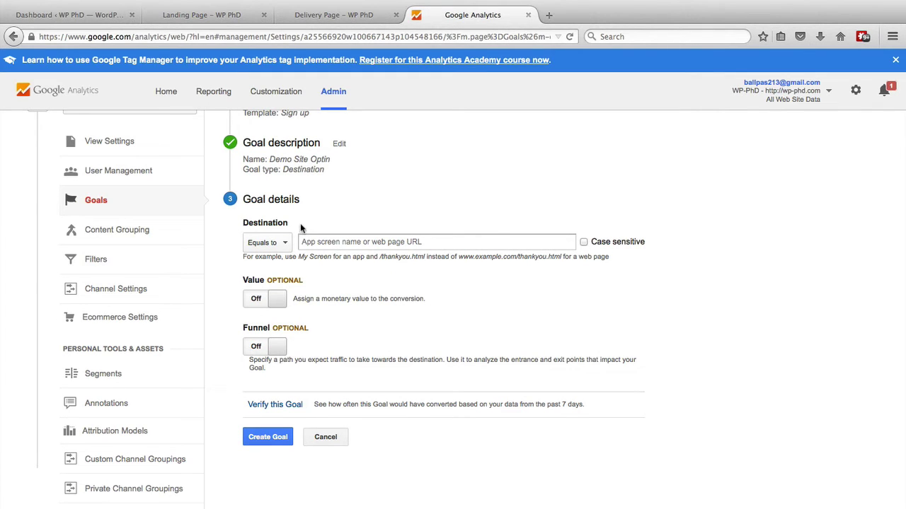
{"action": "left_click", "coordinate": [320, 18]}
{"action": "left_click", "coordinate": [239, 35]}
{"action": "key", "text": "super+c"}
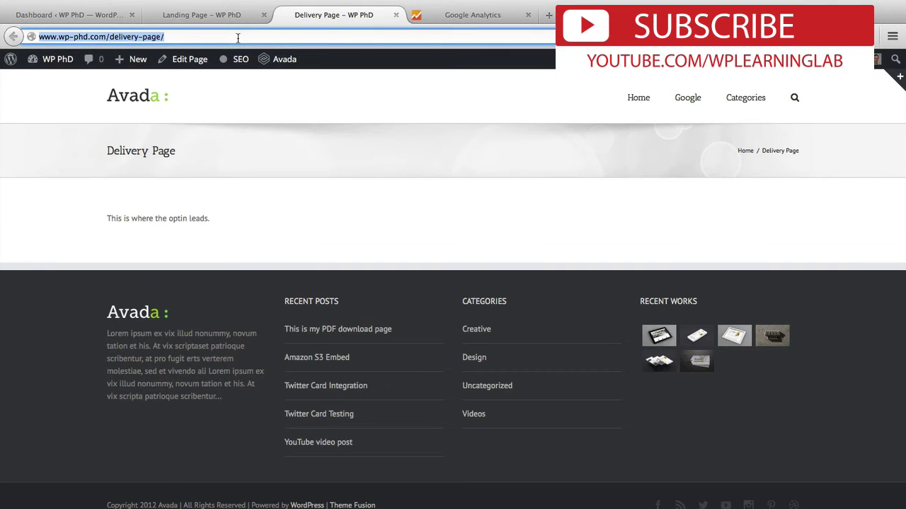
{"action": "left_click", "coordinate": [436, 12]}
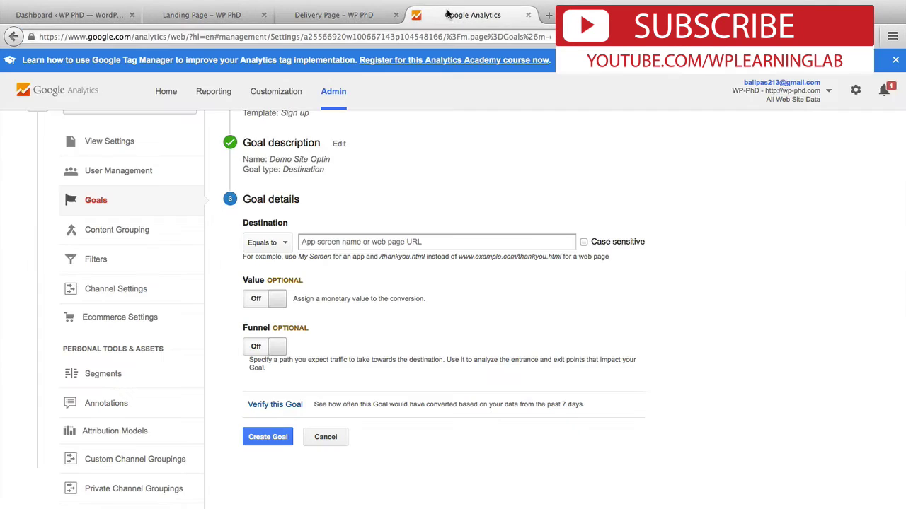
{"action": "left_click", "coordinate": [378, 241]}
{"action": "key", "text": "super+v"}
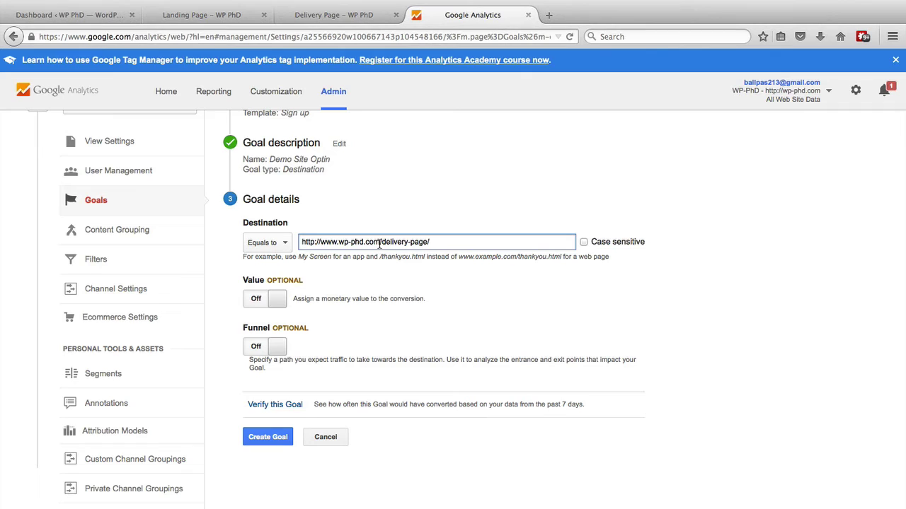
{"action": "left_click_drag", "start_coordinate": [380, 244], "coordinate": [296, 237]}
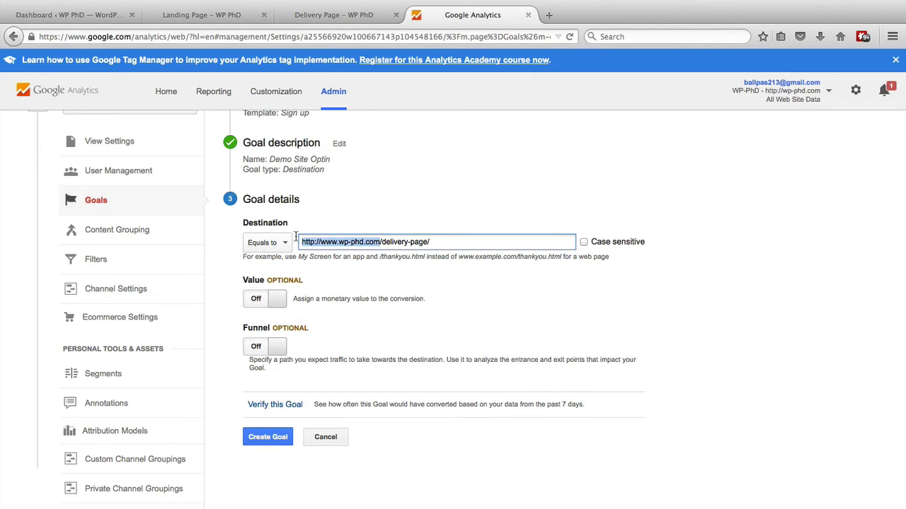
{"action": "key", "text": "BackSpace"}
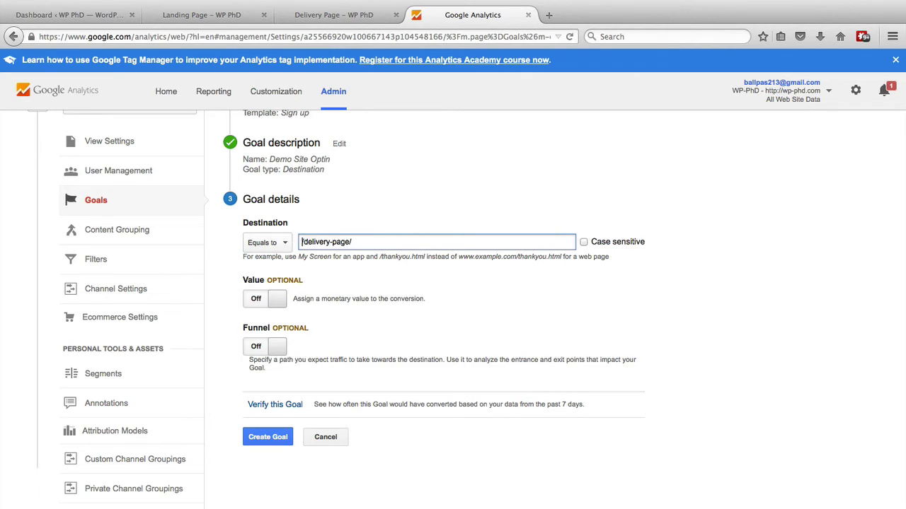
Enable the goal's monetary value and set it to 8 USD per conversion
{"action": "left_click", "coordinate": [264, 300]}
{"action": "left_click", "coordinate": [309, 301]}
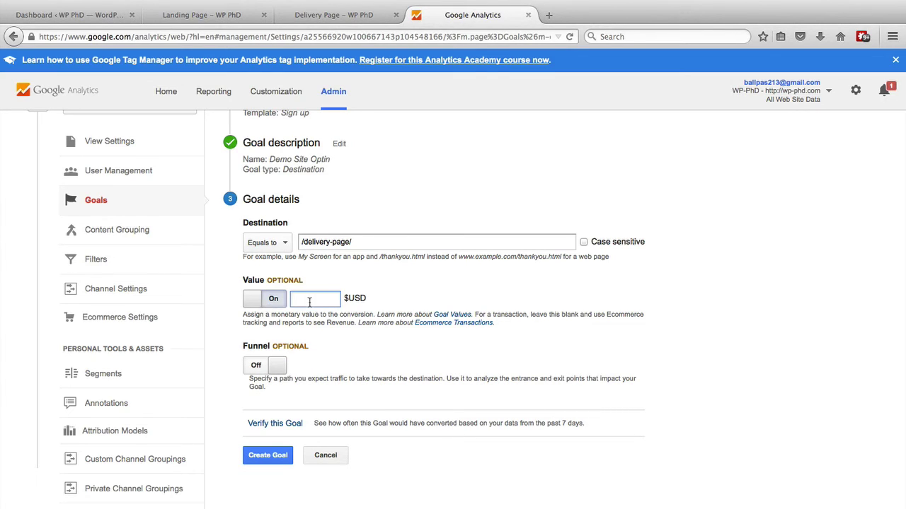
{"action": "type", "text": "8"}
Turn on the goal's funnel and copy the landing page's URL for its first step
{"action": "left_click", "coordinate": [278, 368]}
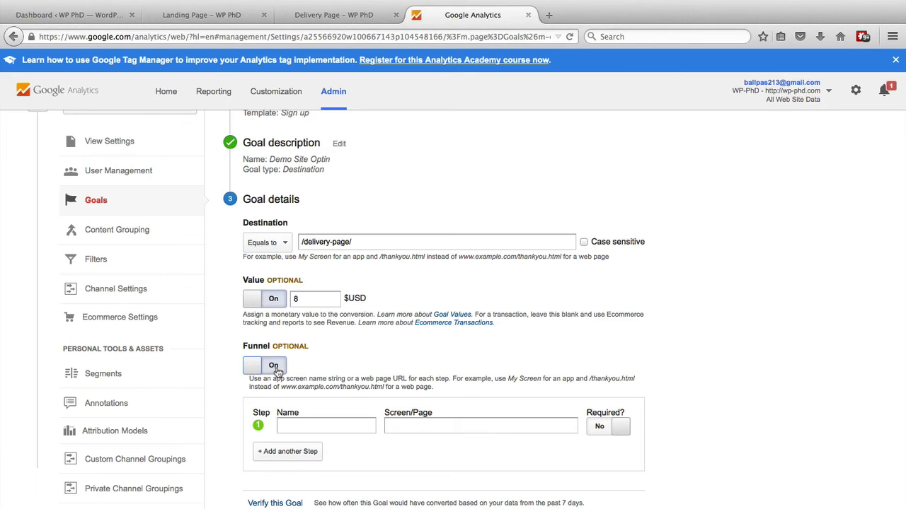
{"action": "left_click", "coordinate": [209, 16]}
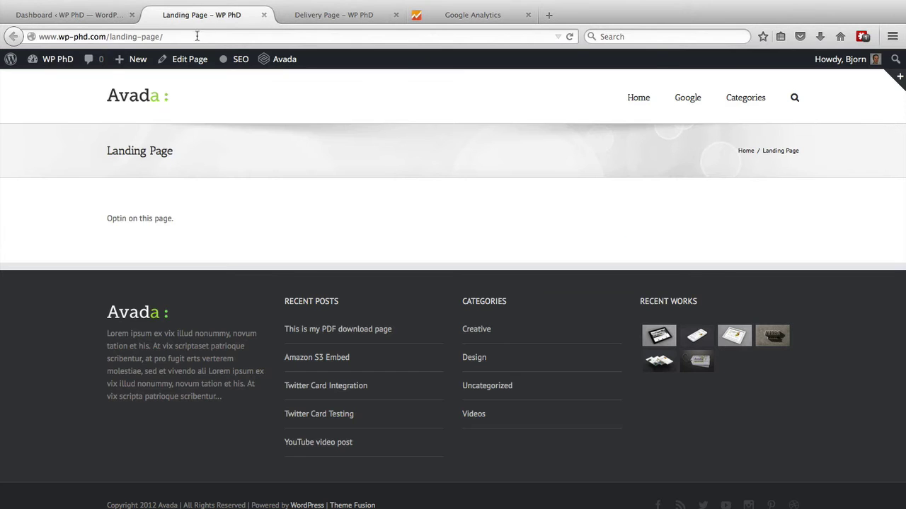
{"action": "left_click", "coordinate": [196, 36]}
{"action": "key", "text": "super+c"}
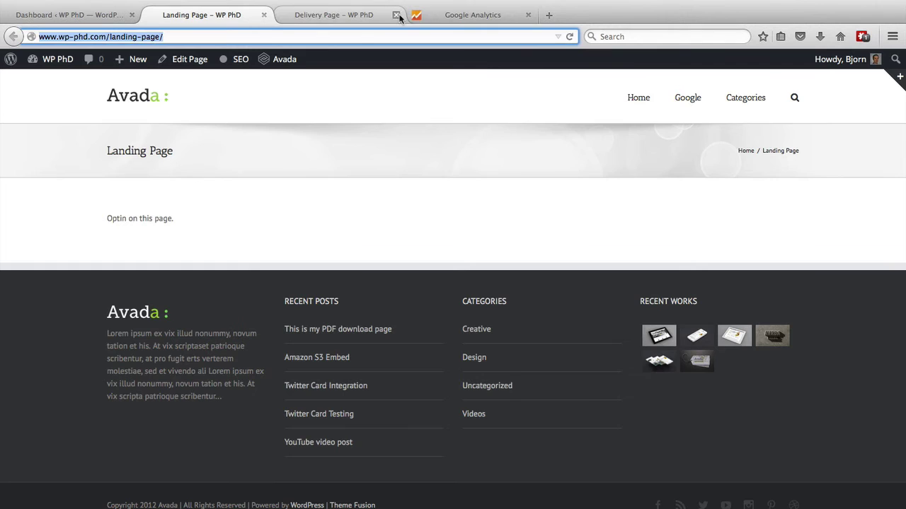
{"action": "left_click", "coordinate": [428, 18]}
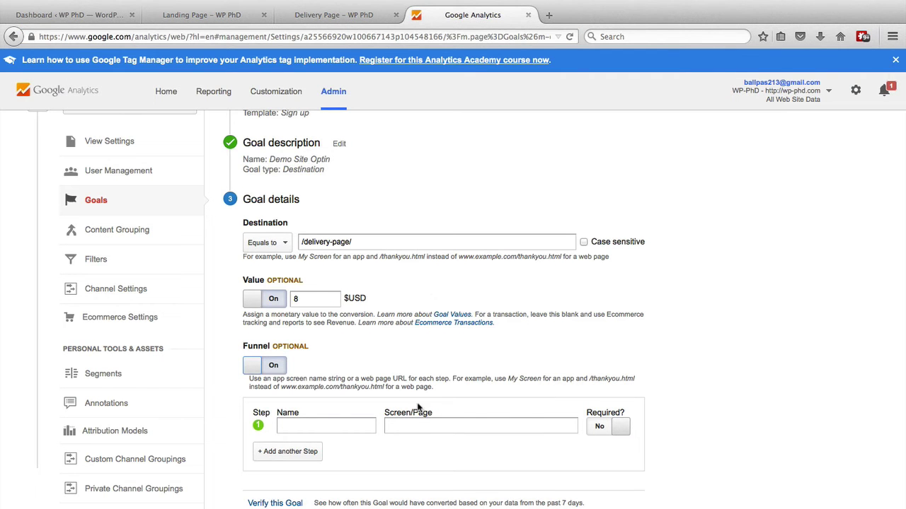
Define funnel step 1 as Landing Page with the copied URL shortened to /landing-page/, and make the step required
{"action": "left_click", "coordinate": [348, 426]}
{"action": "type", "text": "Landing Page"}
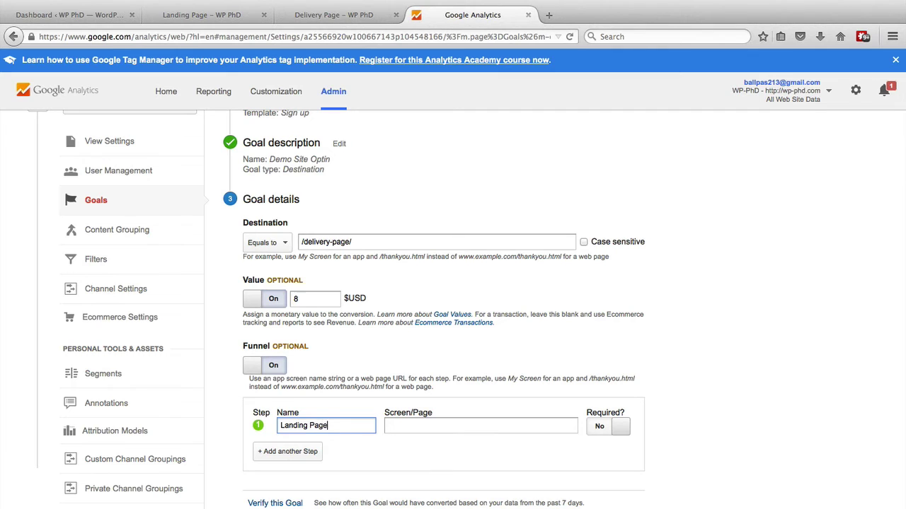
{"action": "key", "text": "Tab"}
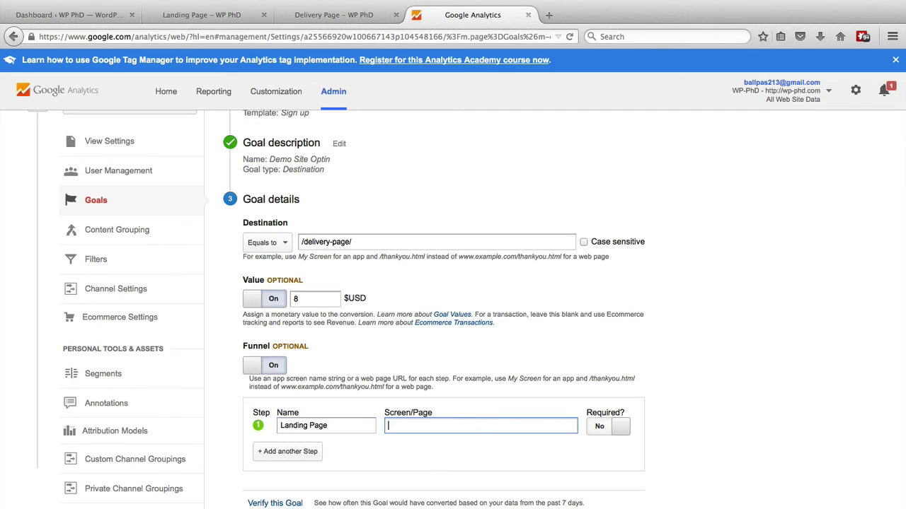
{"action": "key", "text": "super+v"}
{"action": "scroll", "coordinate": [215, 390], "scroll_direction": "down", "scroll_amount": 3}
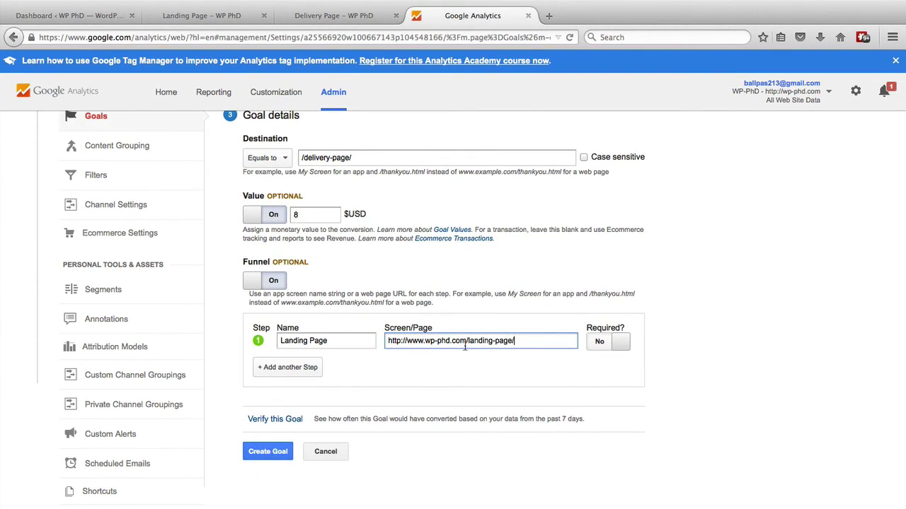
{"action": "left_click_drag", "start_coordinate": [467, 342], "coordinate": [388, 340]}
{"action": "key", "text": "BackSpace"}
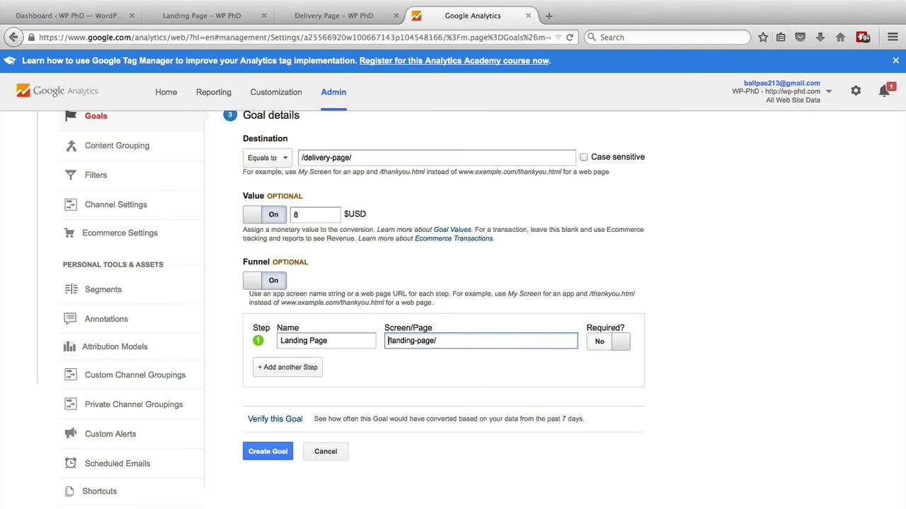
{"action": "left_click", "coordinate": [531, 390]}
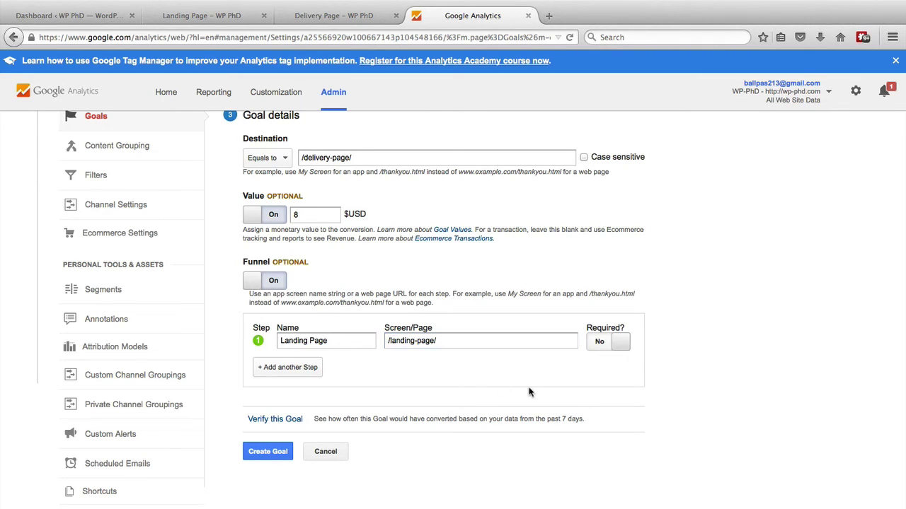
{"action": "left_click", "coordinate": [615, 347]}
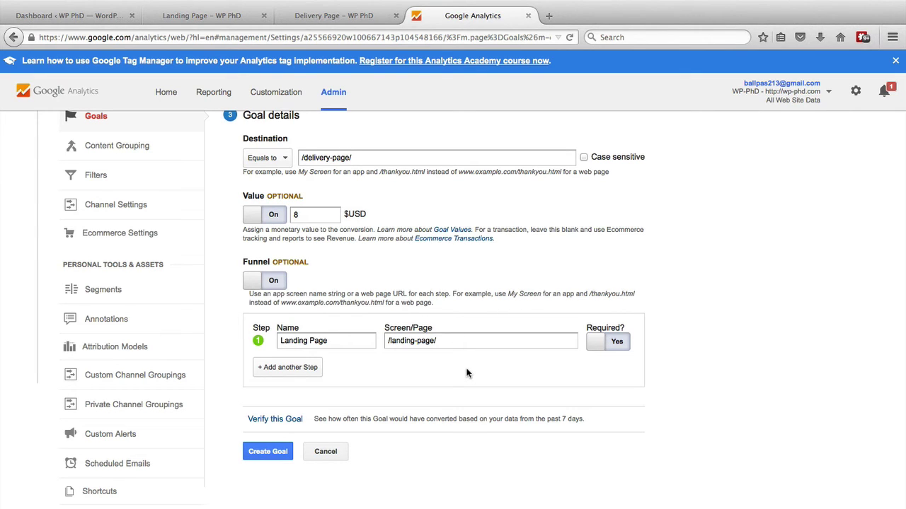
Verify the goal against the past 7 days of data, then create it and check how many goals are left
{"action": "scroll", "coordinate": [262, 422], "scroll_direction": "up", "scroll_amount": 1}
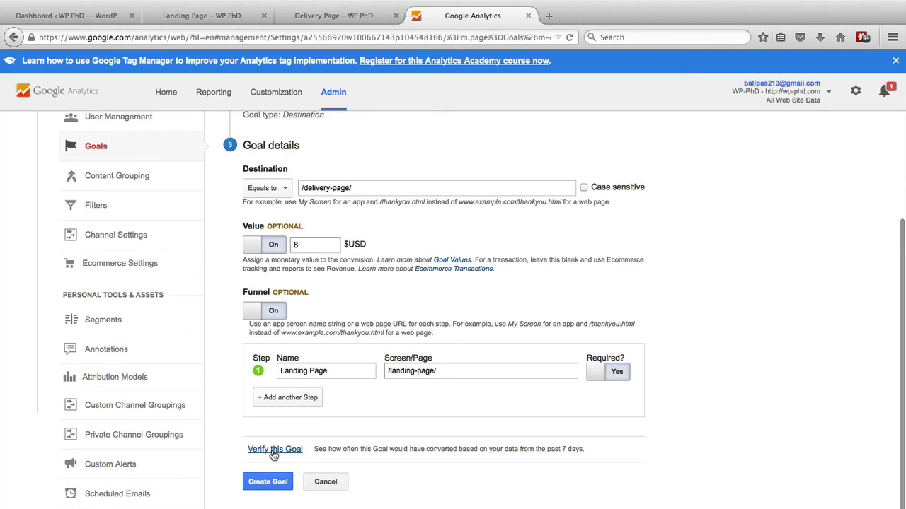
{"action": "left_click", "coordinate": [273, 451]}
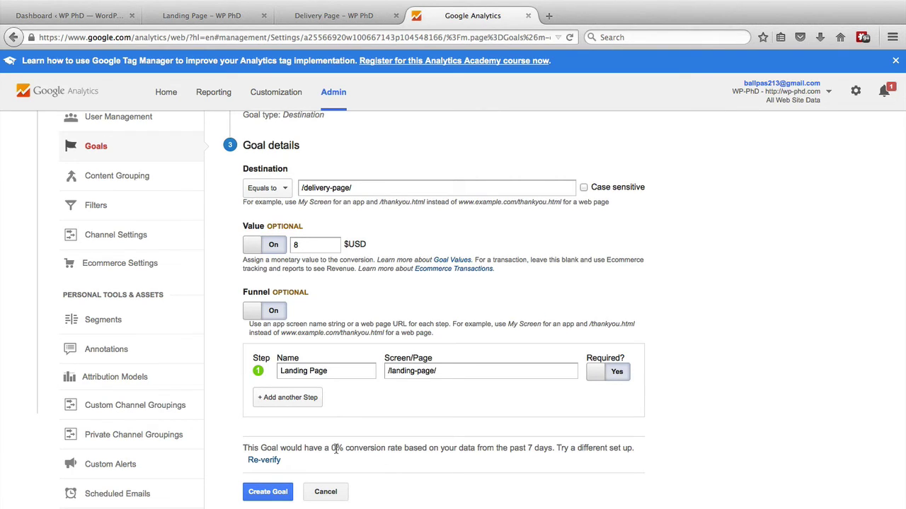
{"action": "scroll", "coordinate": [304, 463], "scroll_direction": "up", "scroll_amount": 1}
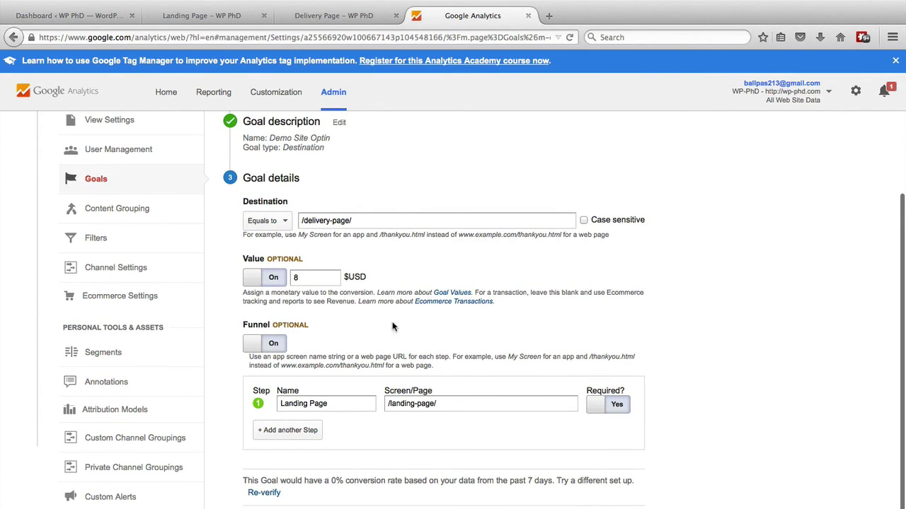
{"action": "scroll", "coordinate": [341, 387], "scroll_direction": "down", "scroll_amount": 1}
{"action": "scroll", "coordinate": [342, 387], "scroll_direction": "down", "scroll_amount": 1}
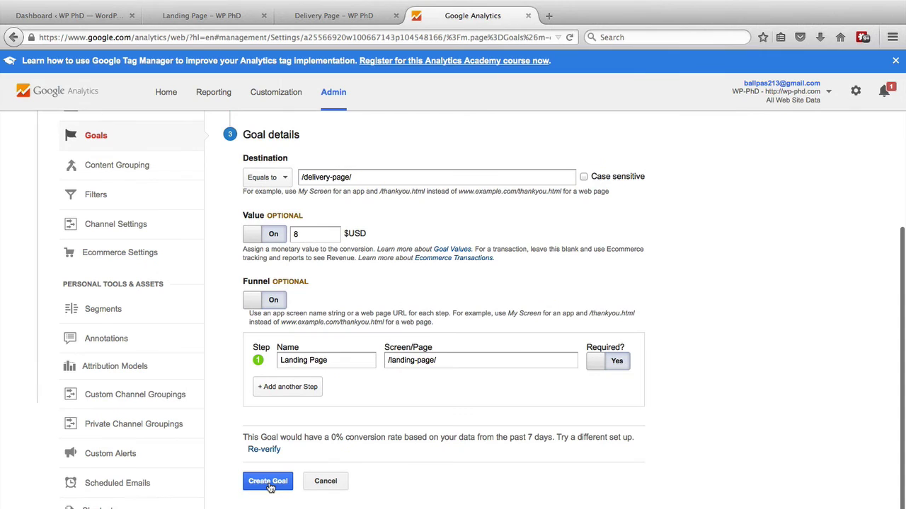
{"action": "left_click", "coordinate": [268, 483]}
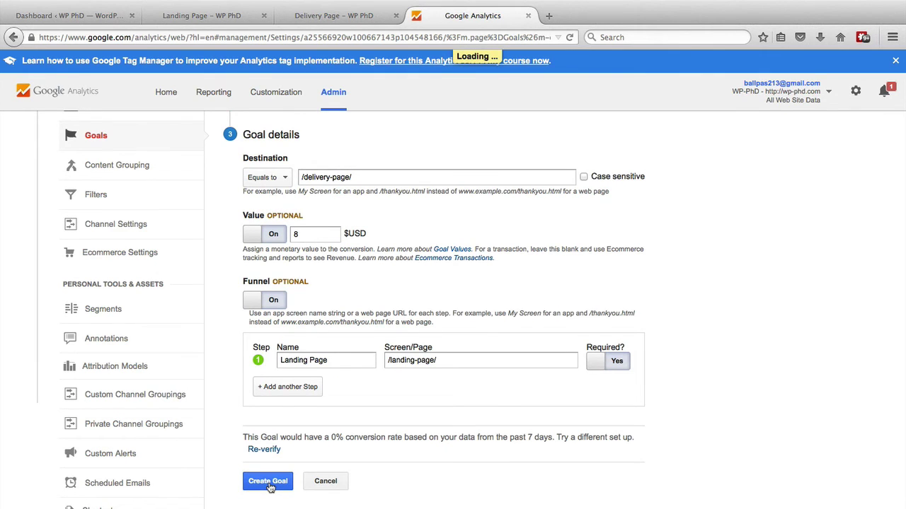
{"action": "scroll", "coordinate": [295, 346], "scroll_direction": "up", "scroll_amount": 5}
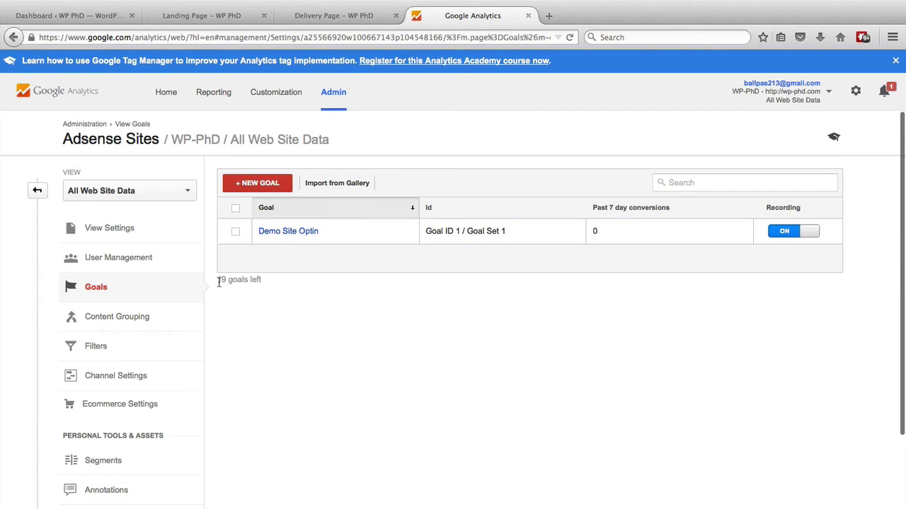
{"action": "left_click_drag", "start_coordinate": [218, 280], "coordinate": [261, 280]}
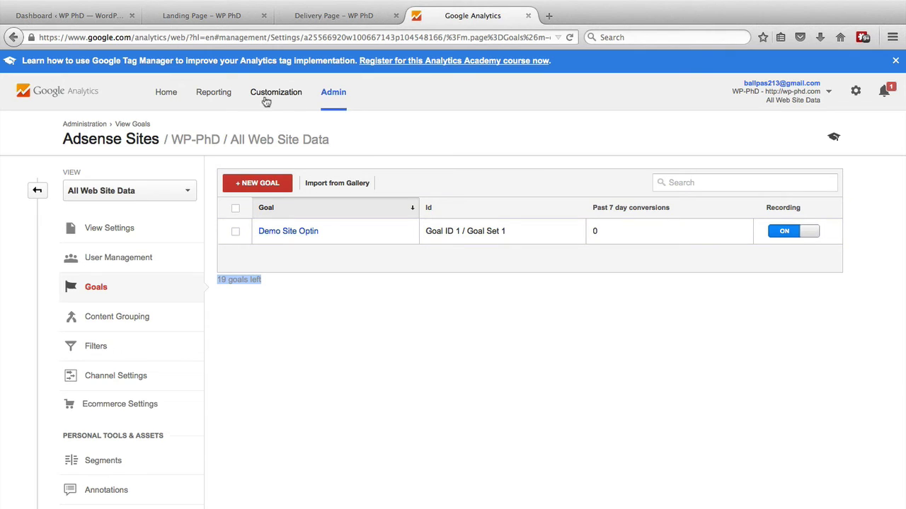
Open the Goals Overview report for conversions
{"action": "left_click", "coordinate": [211, 95]}
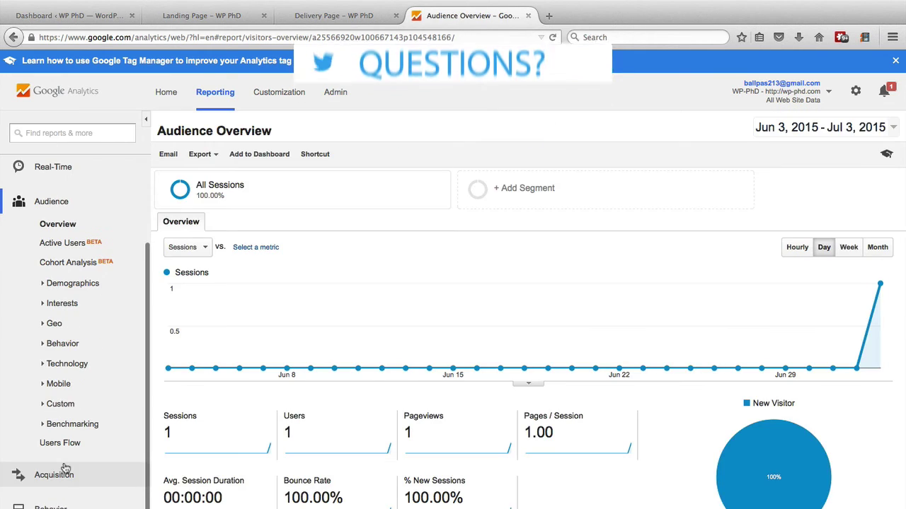
{"action": "scroll", "coordinate": [65, 425], "scroll_direction": "down", "scroll_amount": 3}
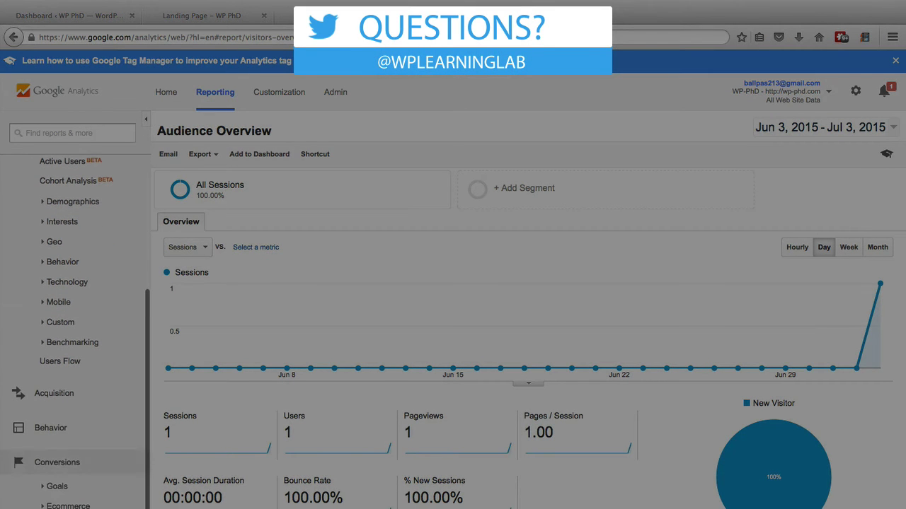
{"action": "left_click", "coordinate": [56, 486]}
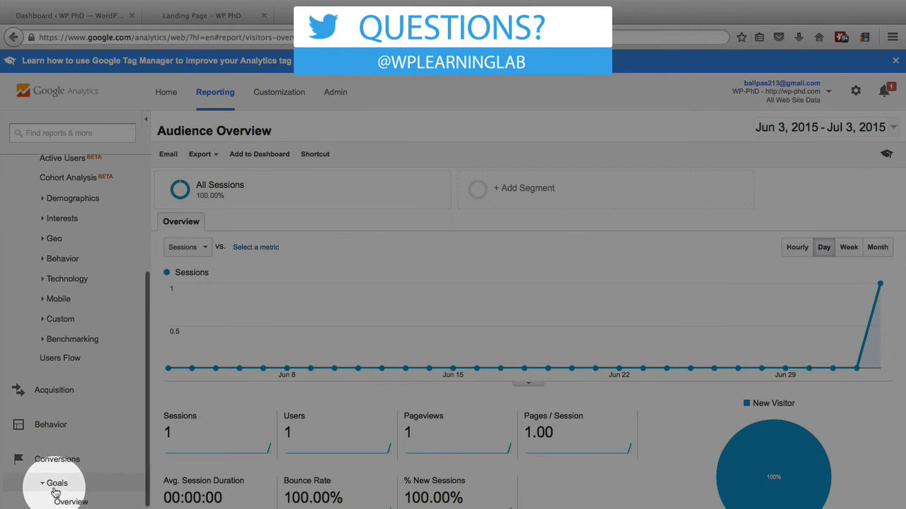
{"action": "scroll", "coordinate": [57, 488], "scroll_direction": "down", "scroll_amount": 3}
{"action": "scroll", "coordinate": [56, 493], "scroll_direction": "down", "scroll_amount": 1}
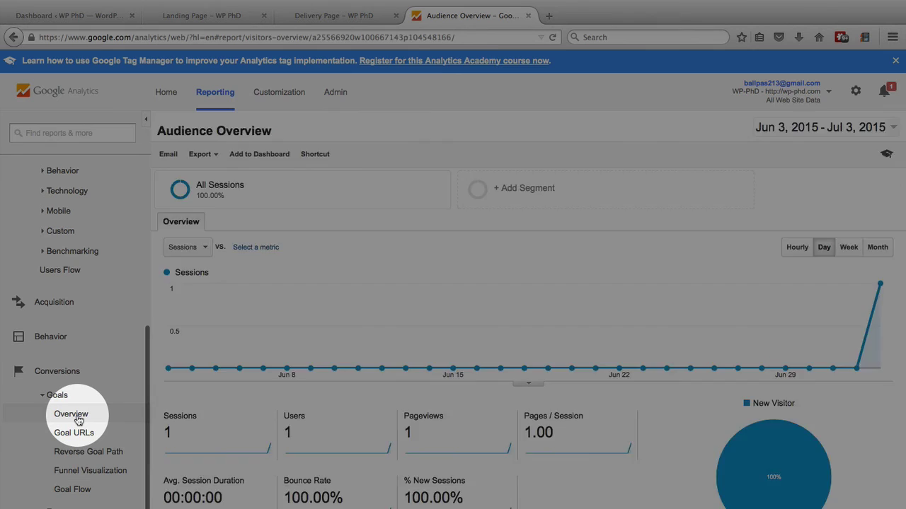
{"action": "left_click", "coordinate": [79, 421]}
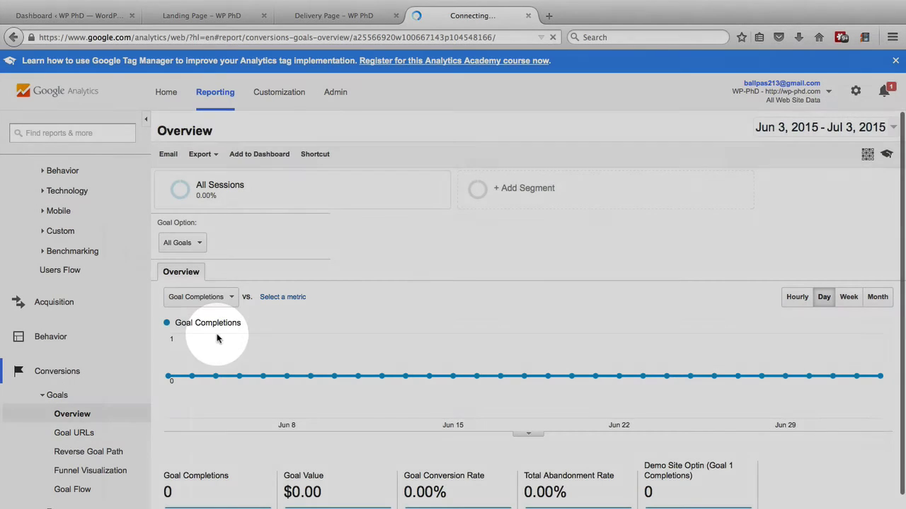
Check which goals the overview report can be filtered by, keeping All Goals selected
{"action": "scroll", "coordinate": [217, 338], "scroll_direction": "down", "scroll_amount": 1}
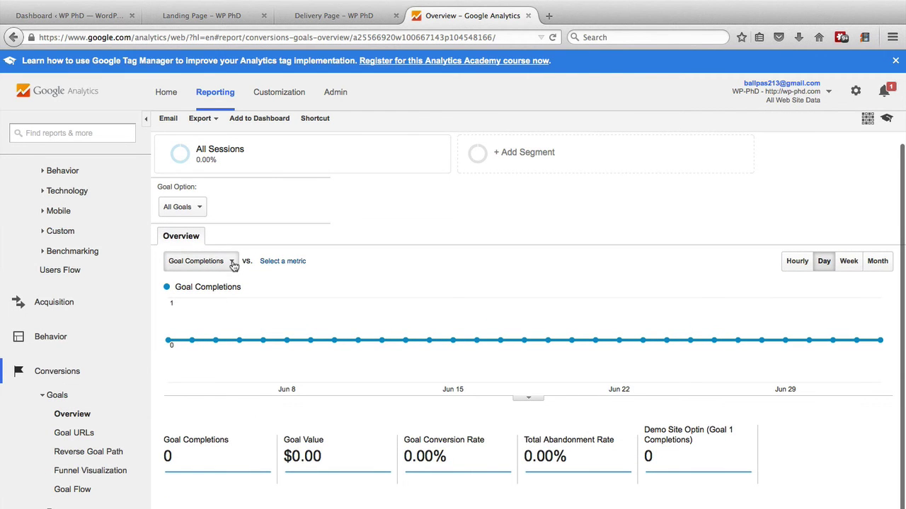
{"action": "left_click", "coordinate": [200, 207]}
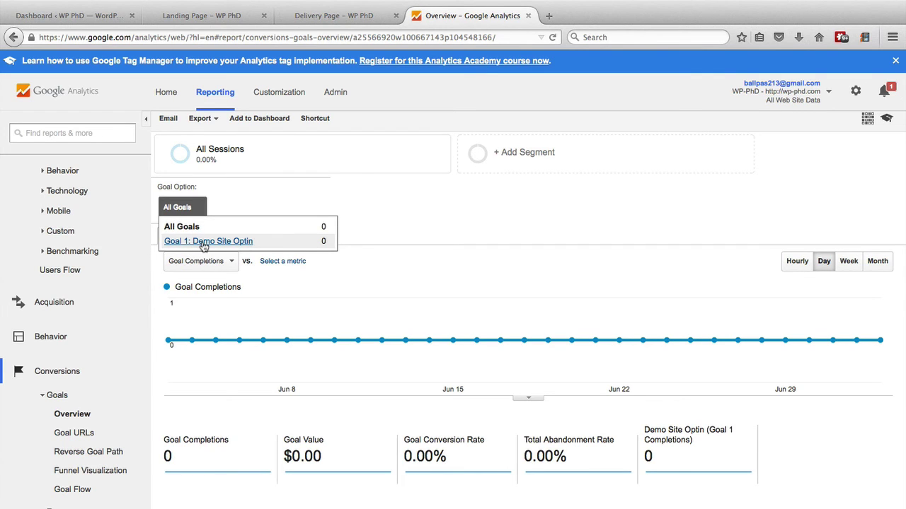
{"action": "left_click", "coordinate": [253, 202]}
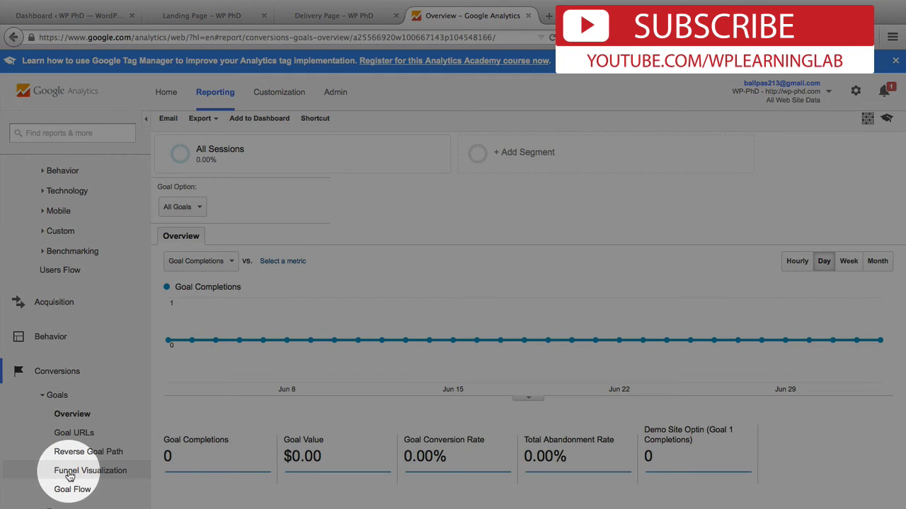
Open the Funnel Visualization report and examine the Demo Site Optin funnel
{"action": "left_click", "coordinate": [91, 472]}
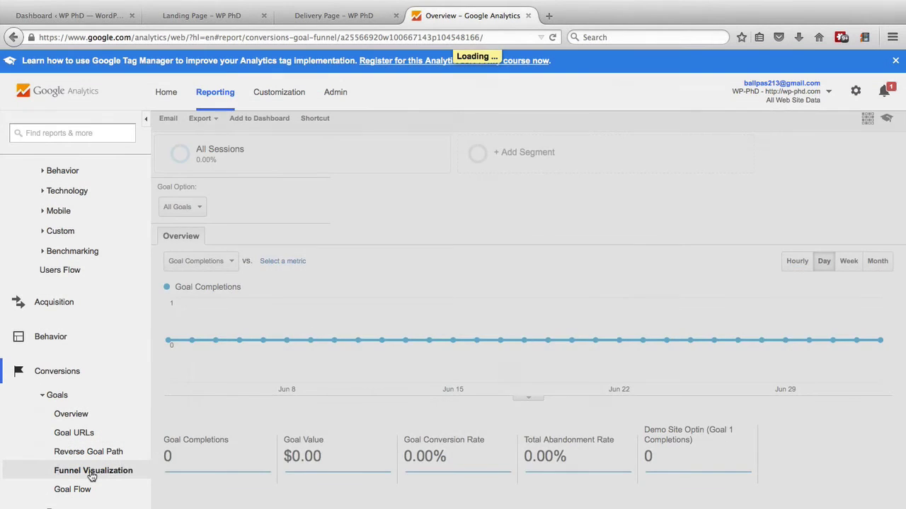
{"action": "scroll", "coordinate": [315, 389], "scroll_direction": "down", "scroll_amount": 5}
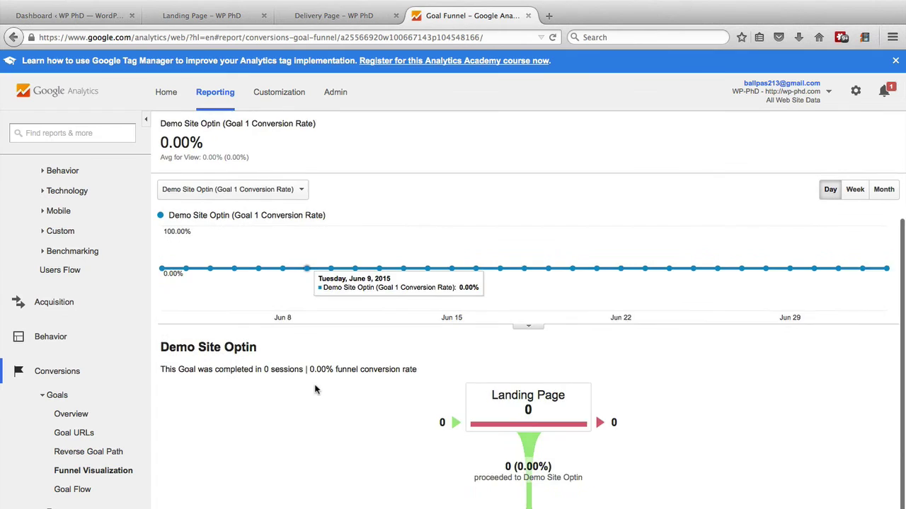